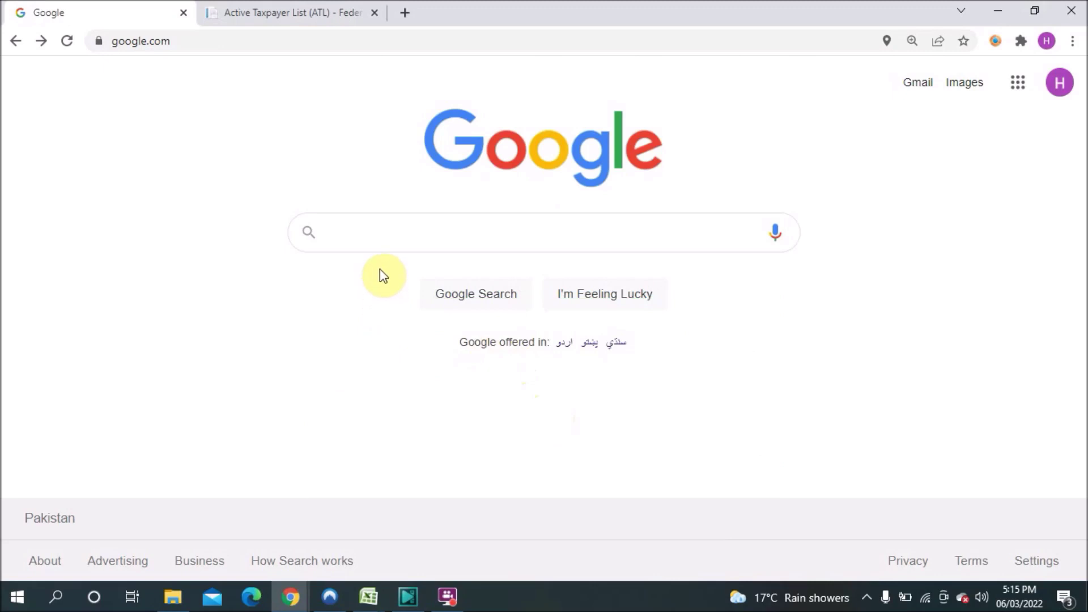
Step: Search Google for "active taxpayer status" and open the Federal Board of Revenue's Active Taxpayer List (ATL) page
click(372, 237)
text(act)
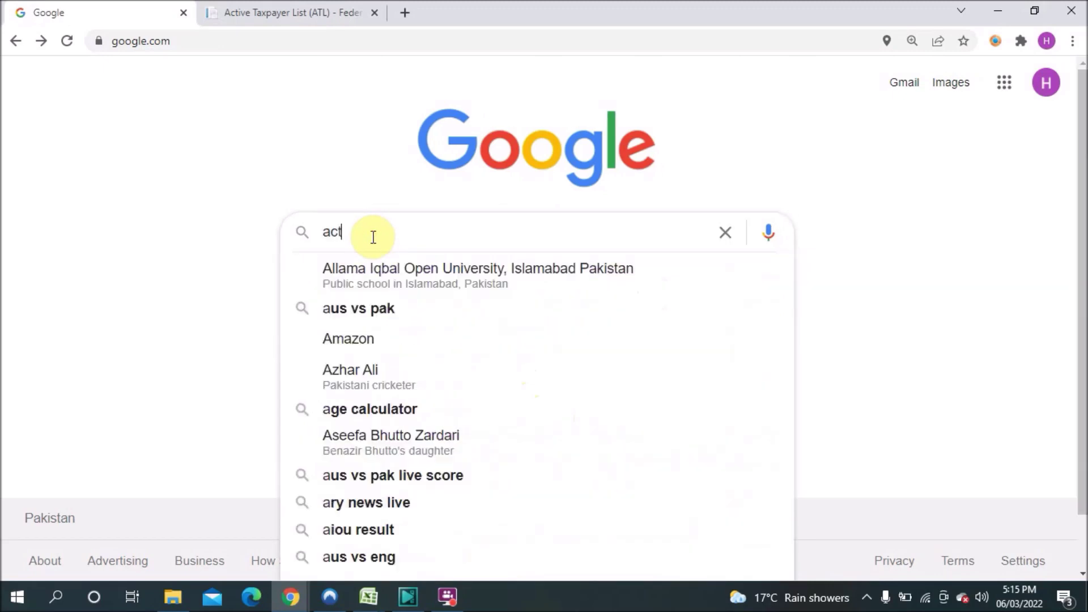
click(366, 266)
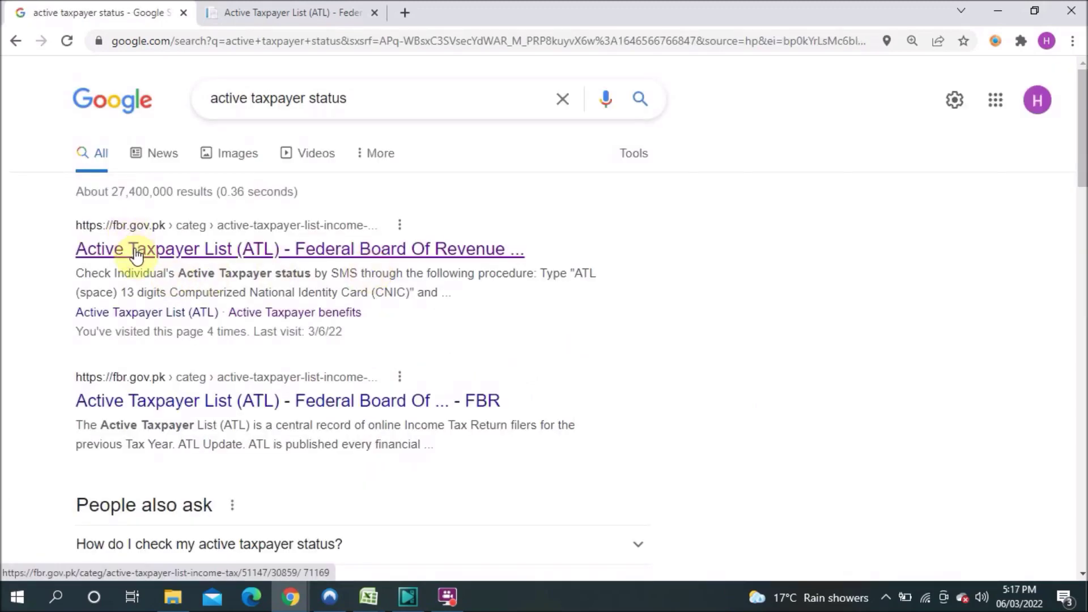
click(292, 2)
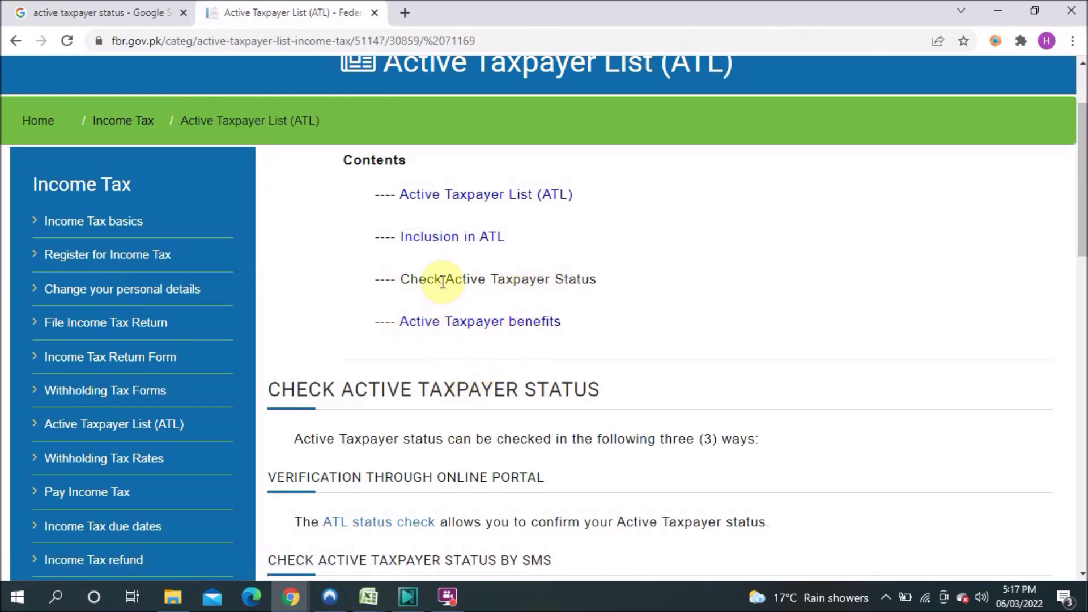
Step: Review the ways to check active taxpayer status and open the ATL status check link in a new tab
drag(1080, 223, 1082, 303)
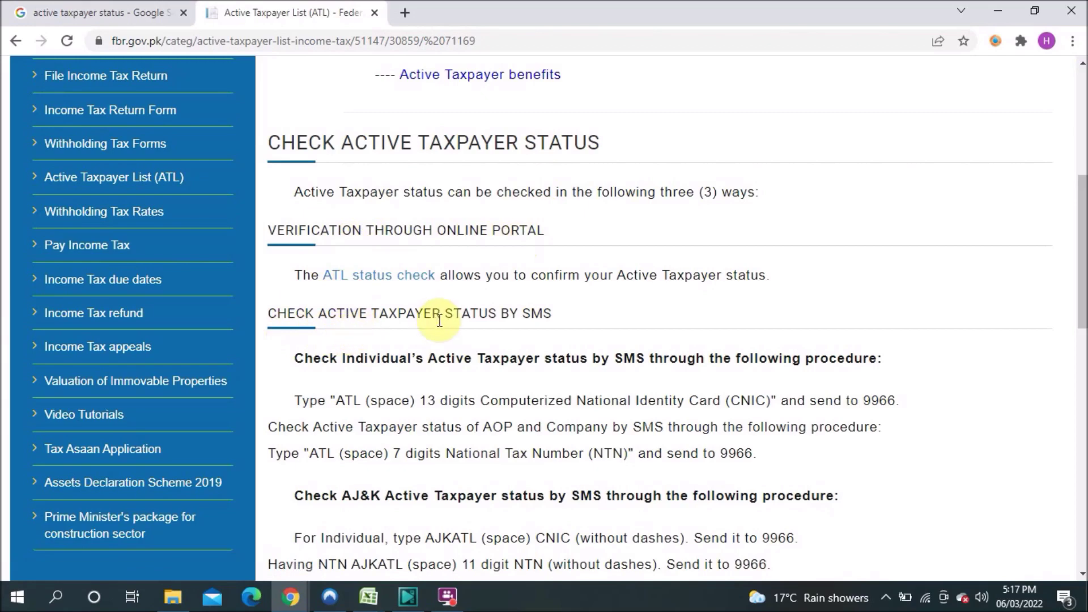
drag(1082, 295, 1083, 406)
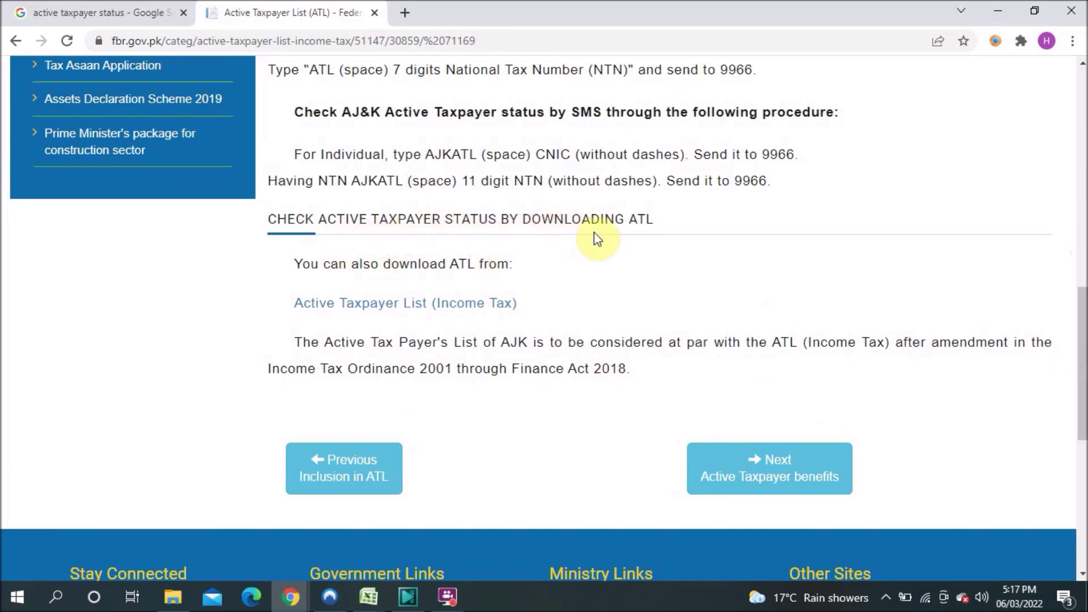
drag(1081, 307, 1080, 201)
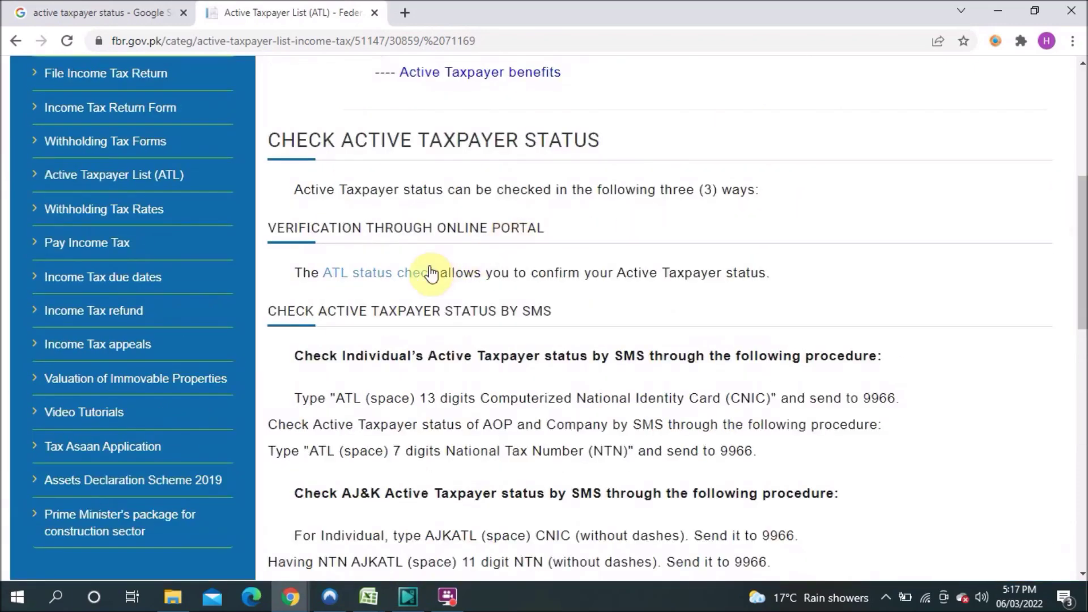
right_click(378, 276)
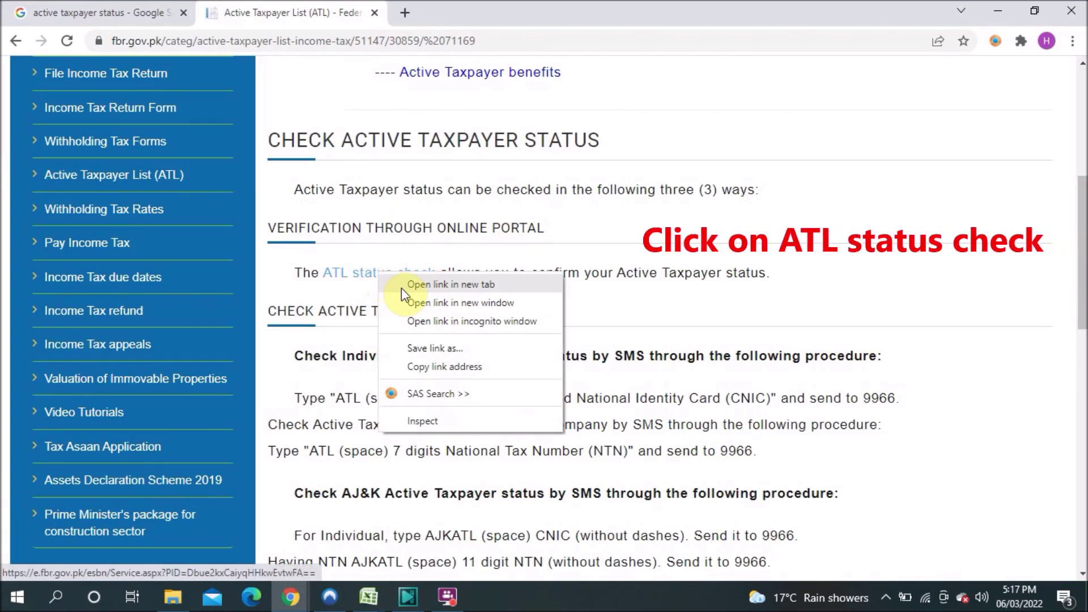
click(402, 287)
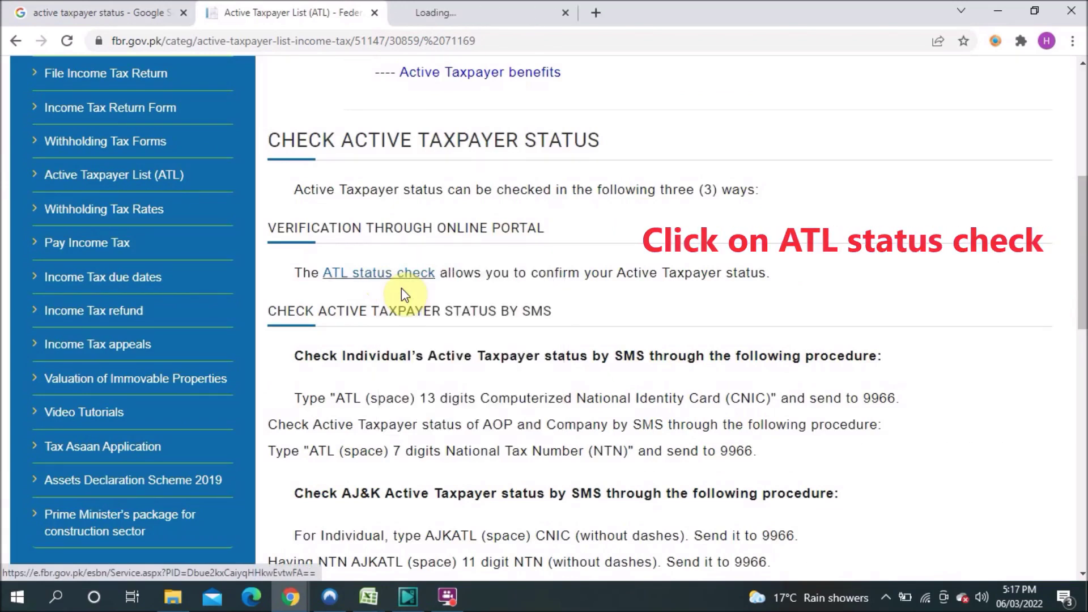
click(485, 6)
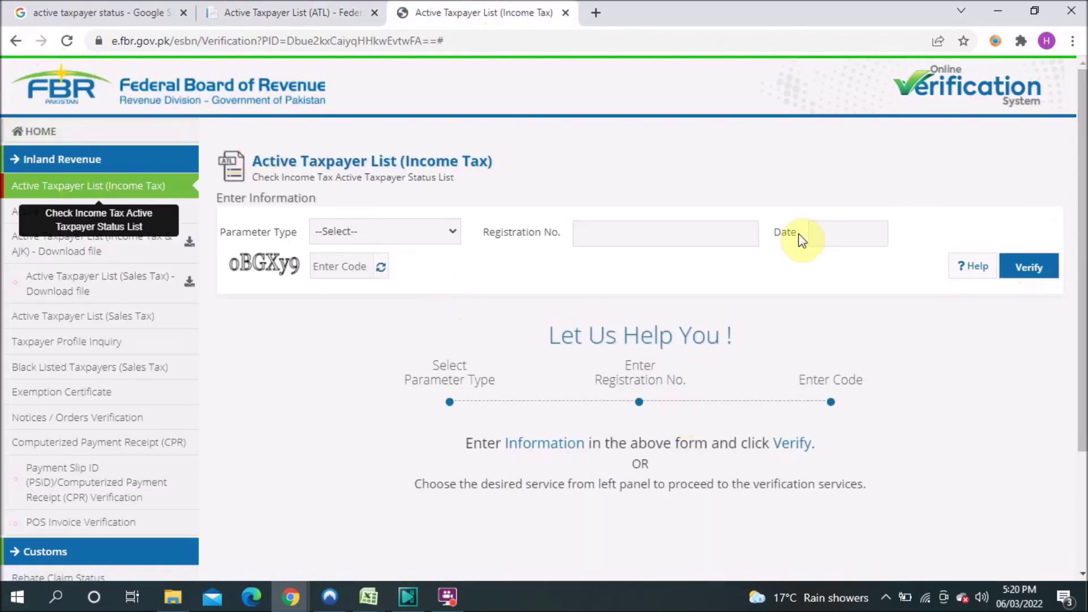
Step: Set the parameter type to CNIC, fill in the registration number, and set the date to 6-Mar-2022
click(428, 229)
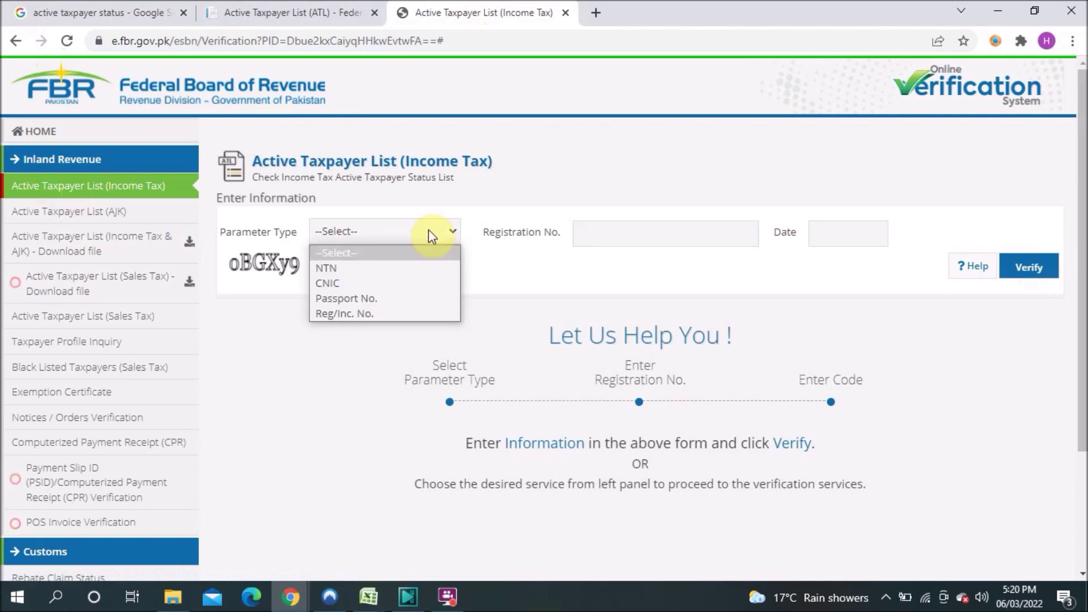
click(360, 290)
click(667, 229)
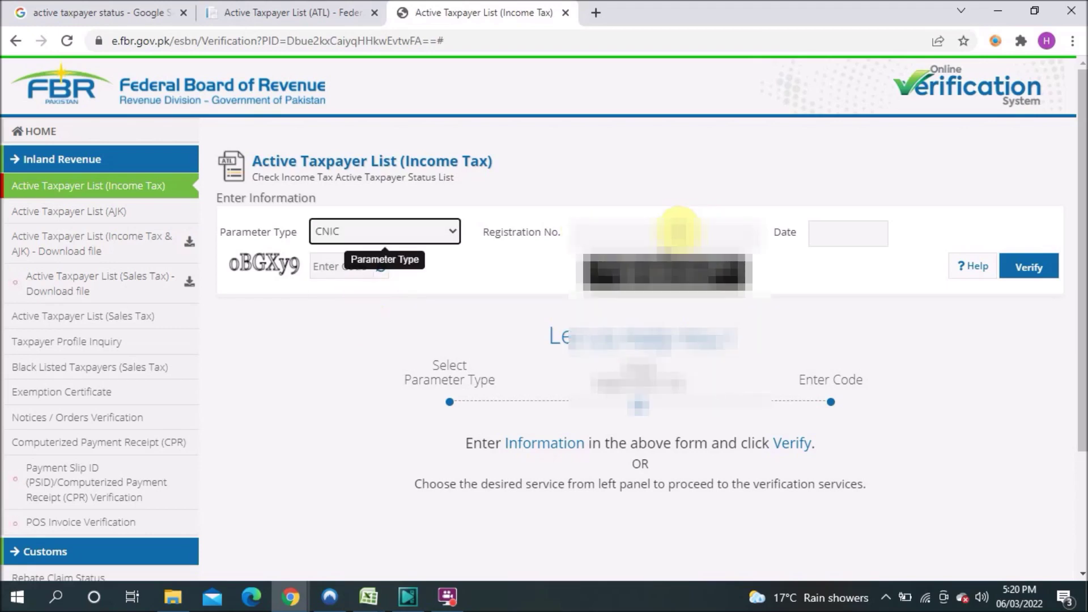
click(629, 303)
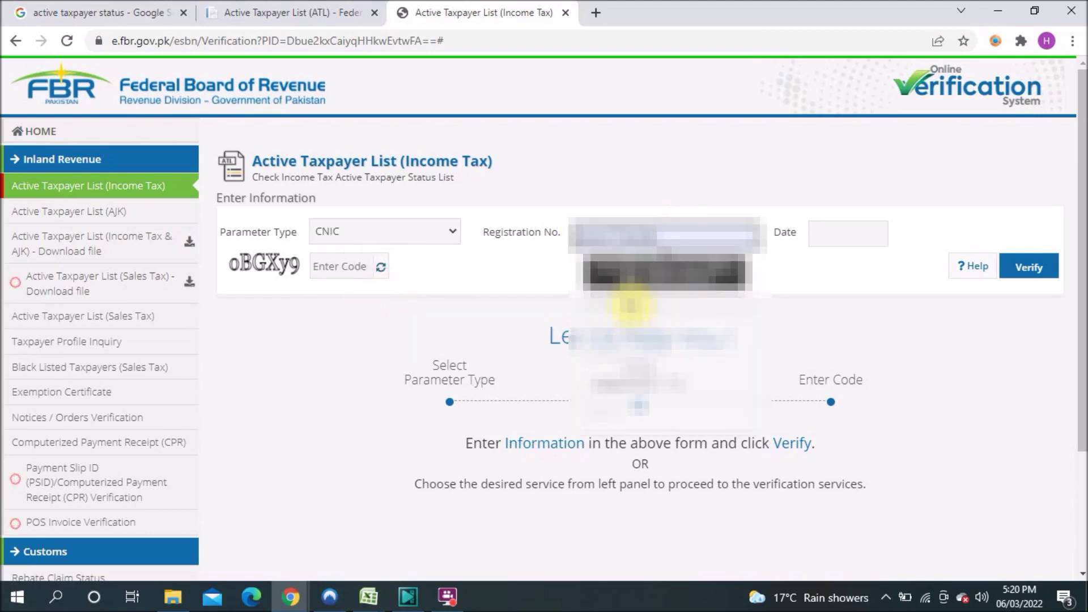
click(820, 236)
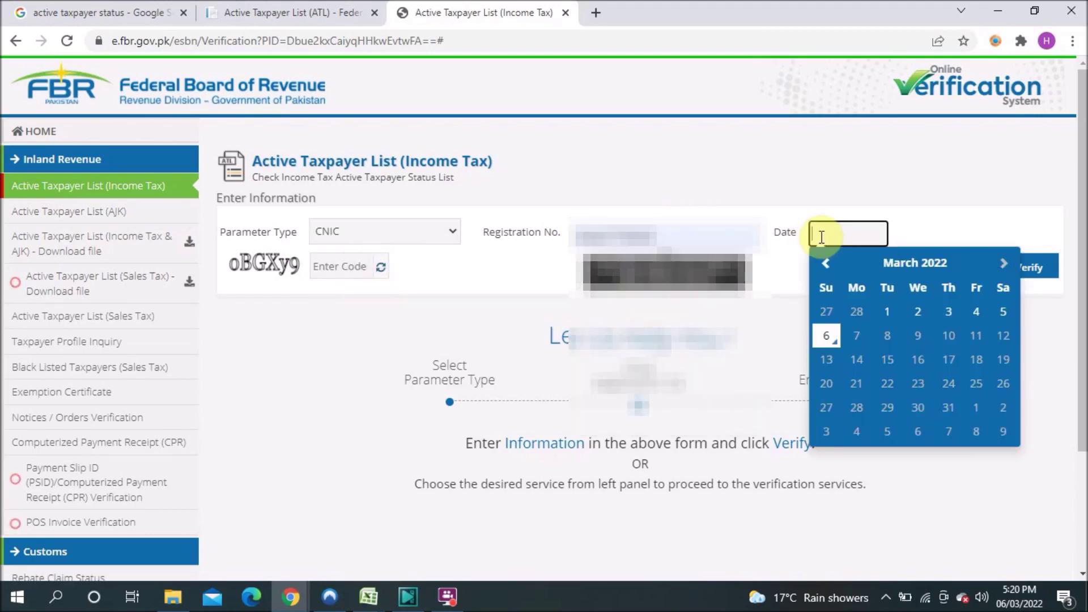
click(826, 337)
Step: Enter the captcha code, verify the taxpayer's status, and open the printable version of the result
click(331, 265)
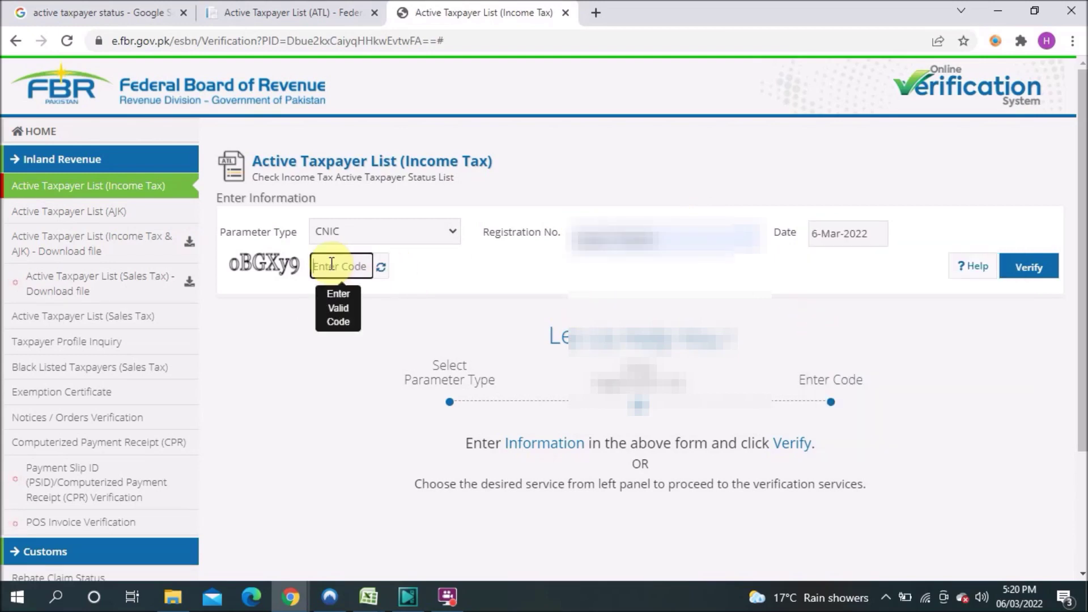
text(o)
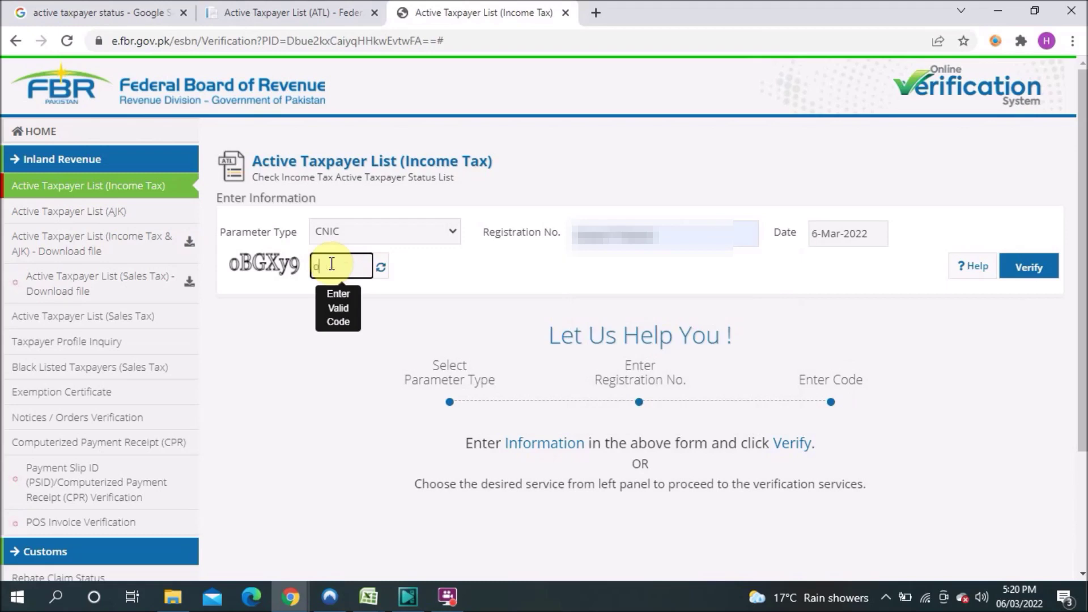
text(BGXyp)
key(BackSpace)
text(9)
click(1019, 271)
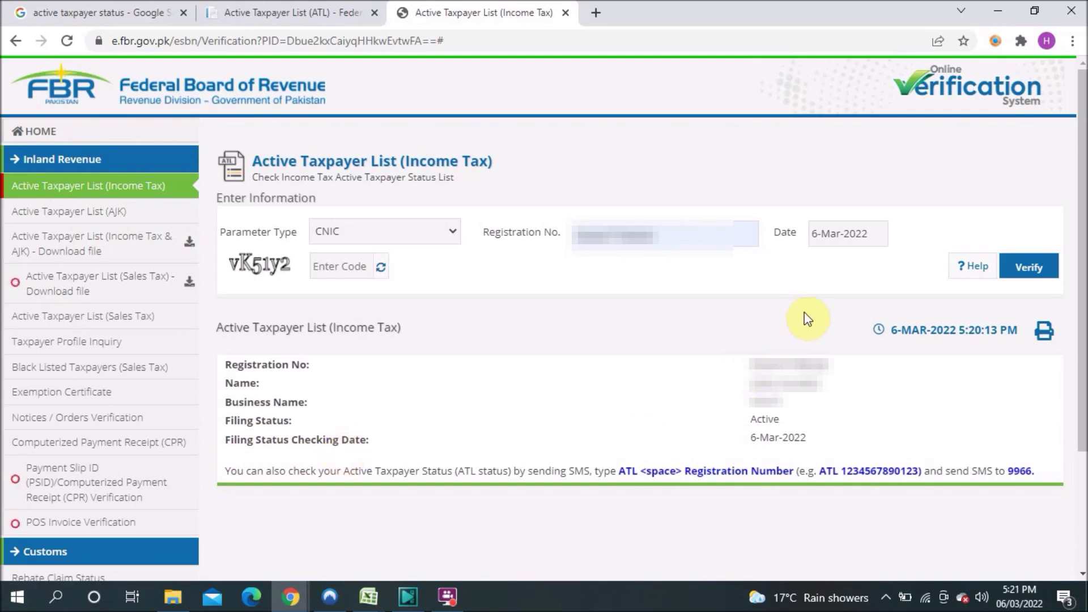
click(1047, 335)
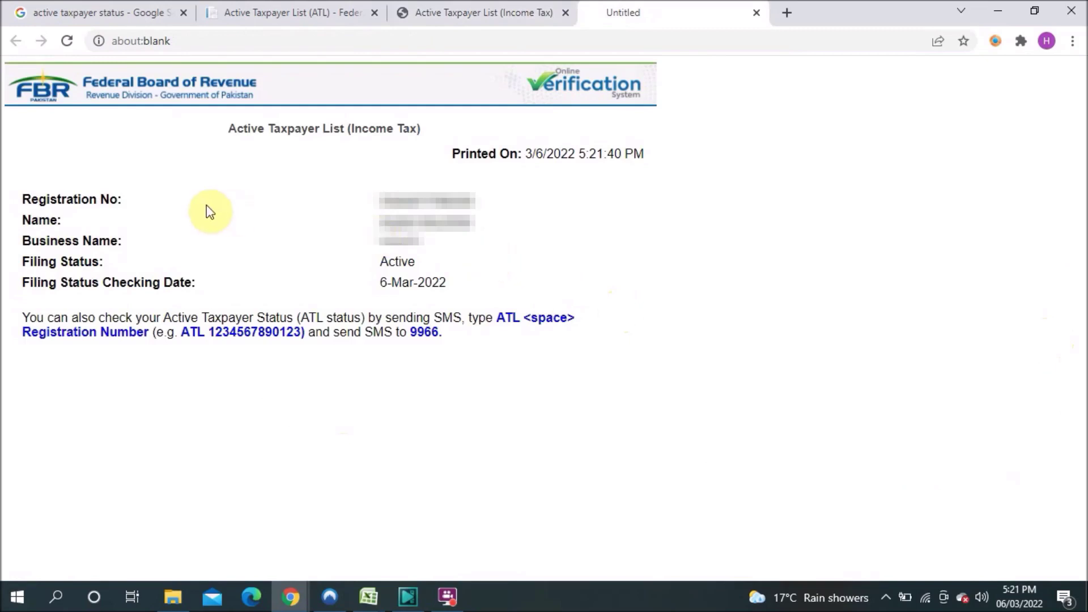
click(502, 11)
click(302, 8)
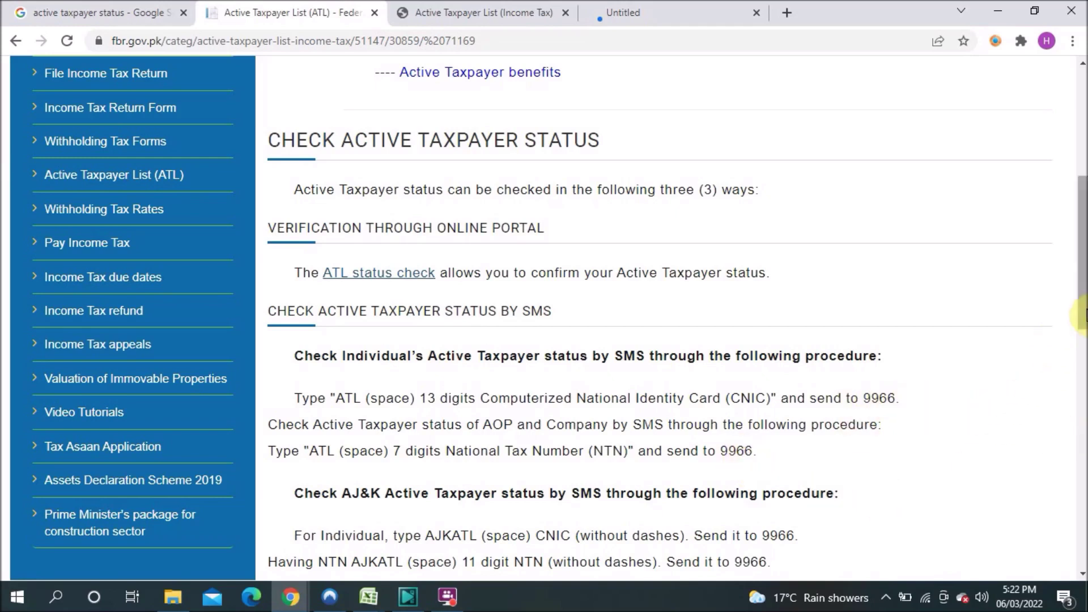
drag(1084, 314, 1083, 342)
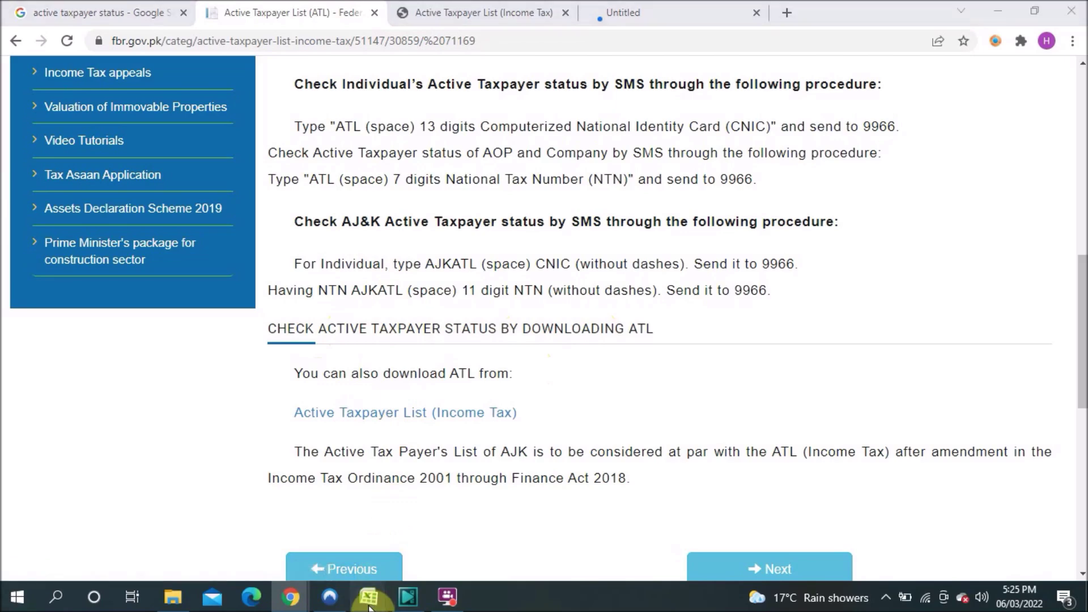
mouse_move(369, 596)
click(307, 547)
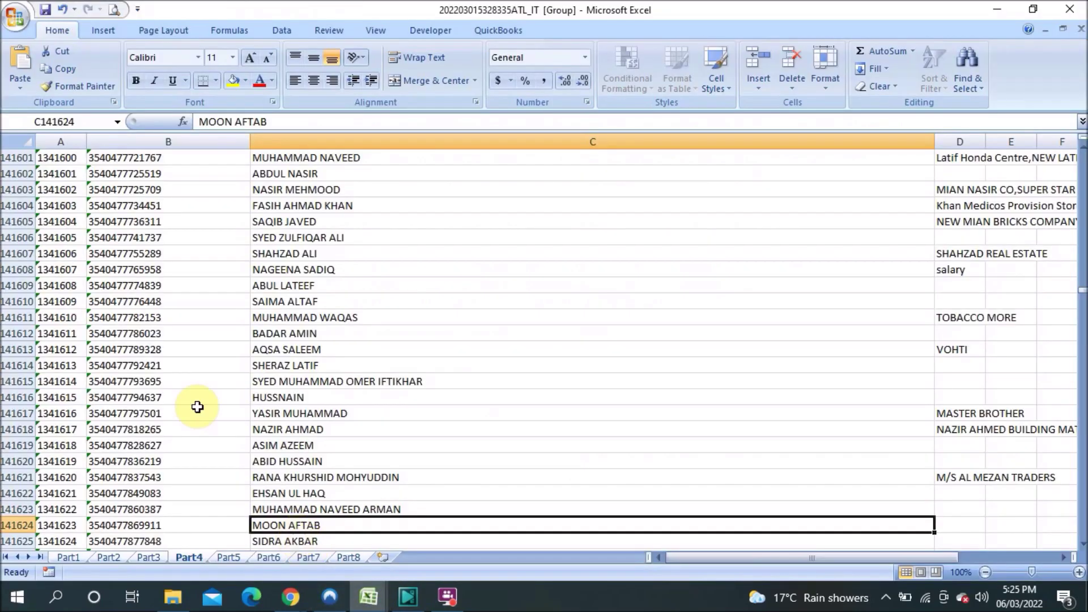
Step: Group the sheets Part1 through Part8 and find the taxpayer's registration number across them
click(61, 558)
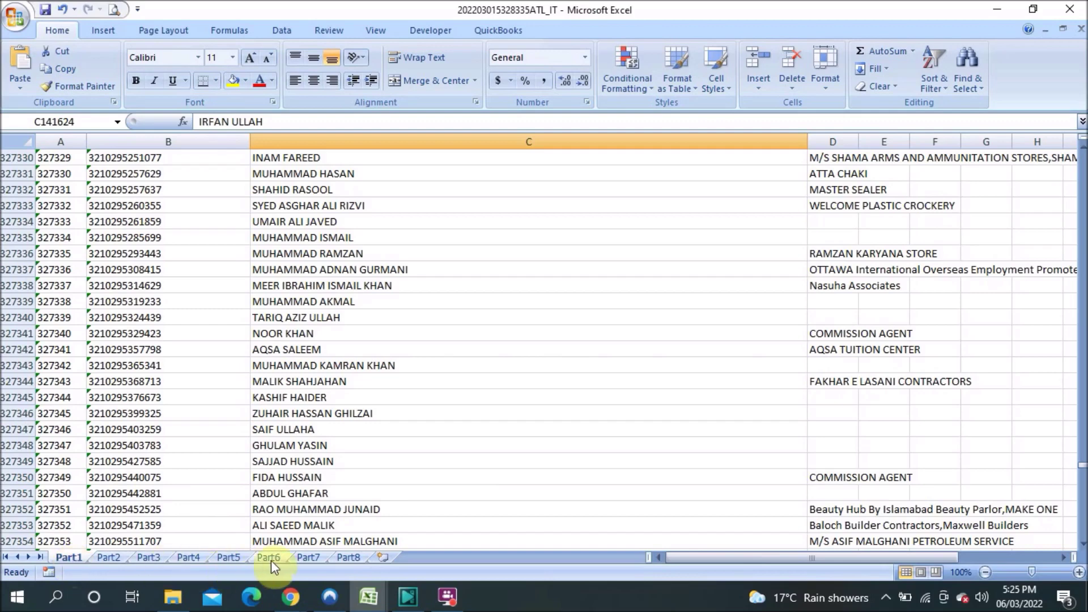
shift+click(344, 556)
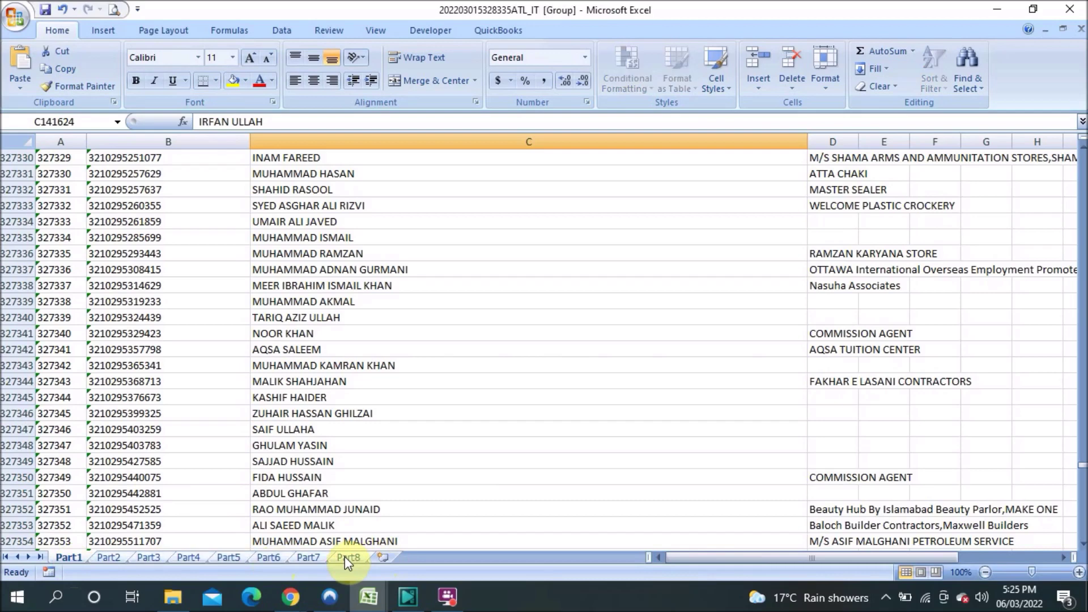
key(ctrl+f)
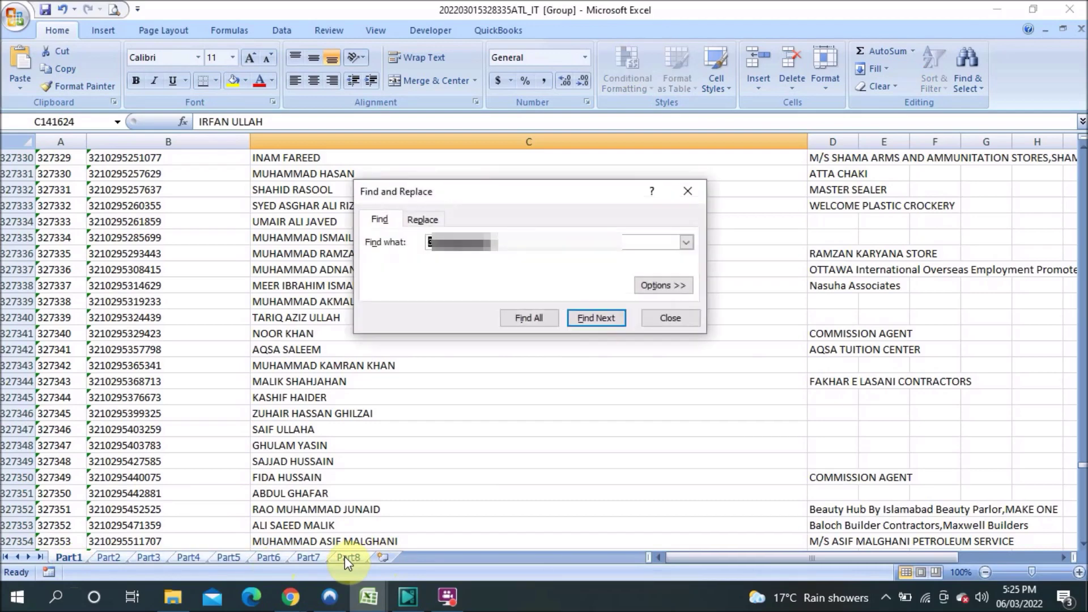
click(610, 320)
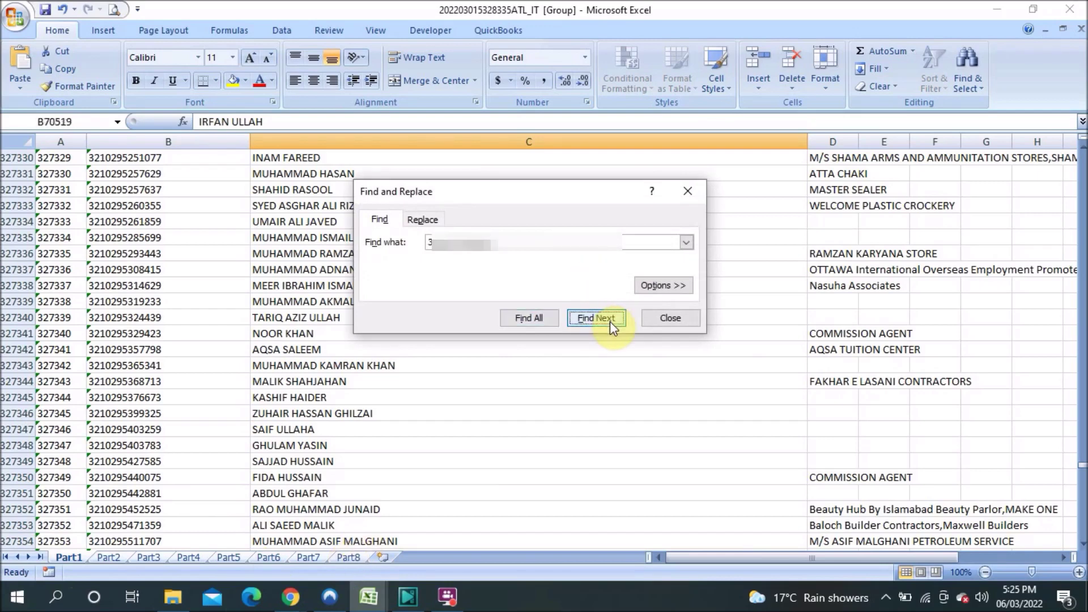